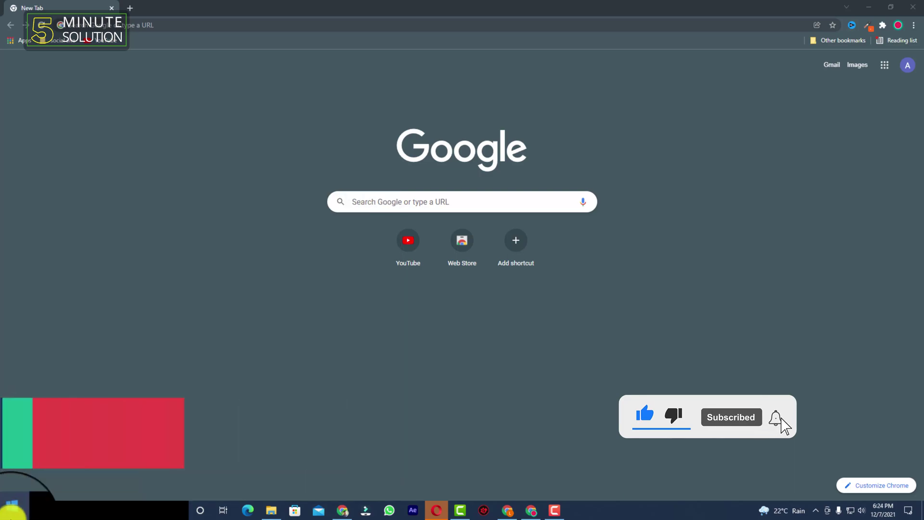
Search Windows for 'id' to find Internet Download Manager, dismiss it, then open Chrome's main menu.
{"action": "left_click", "coordinate": [11, 510]}
{"action": "scroll", "coordinate": [132, 456], "scroll_direction": "down", "scroll_amount": 5}
{"action": "scroll", "coordinate": [241, 444], "scroll_direction": "down", "scroll_amount": 1}
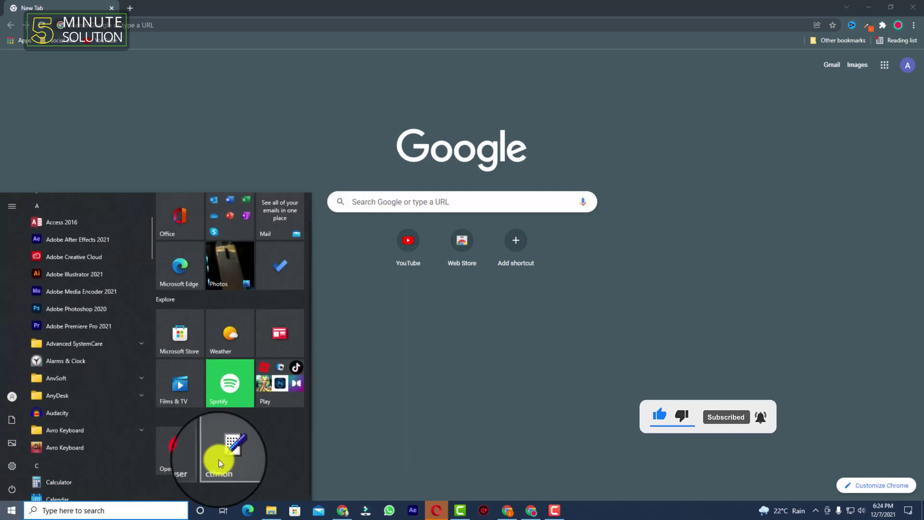
{"action": "key", "text": "Escape"}
{"action": "left_click", "coordinate": [97, 509]}
{"action": "type", "text": "i"}
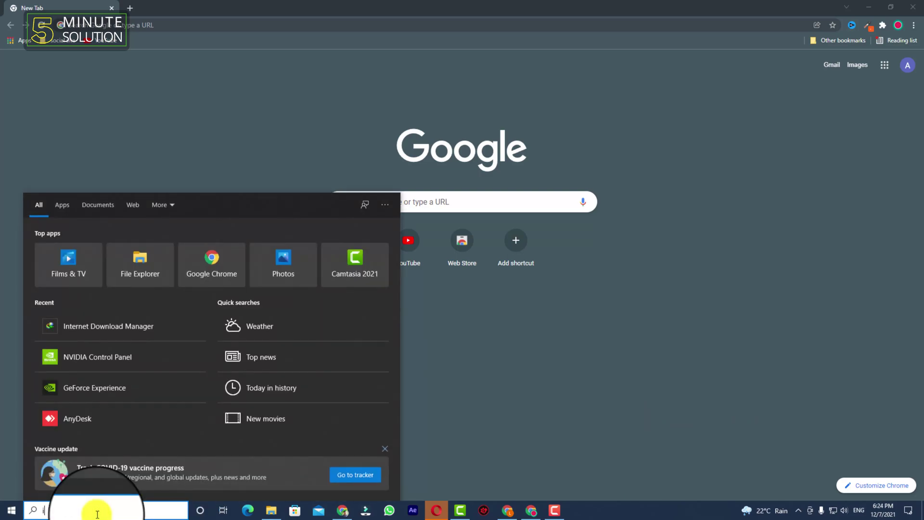
{"action": "type", "text": "d"}
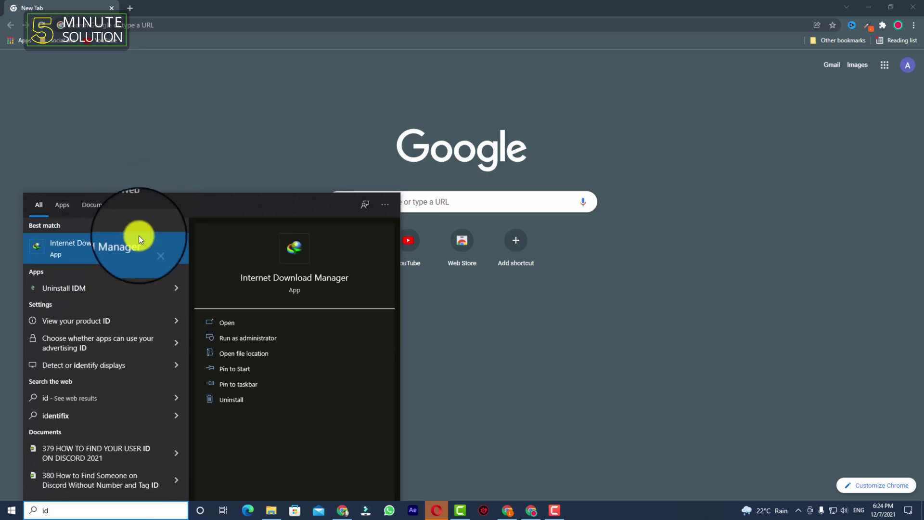
{"action": "left_click", "coordinate": [868, 89]}
{"action": "left_click", "coordinate": [910, 27]}
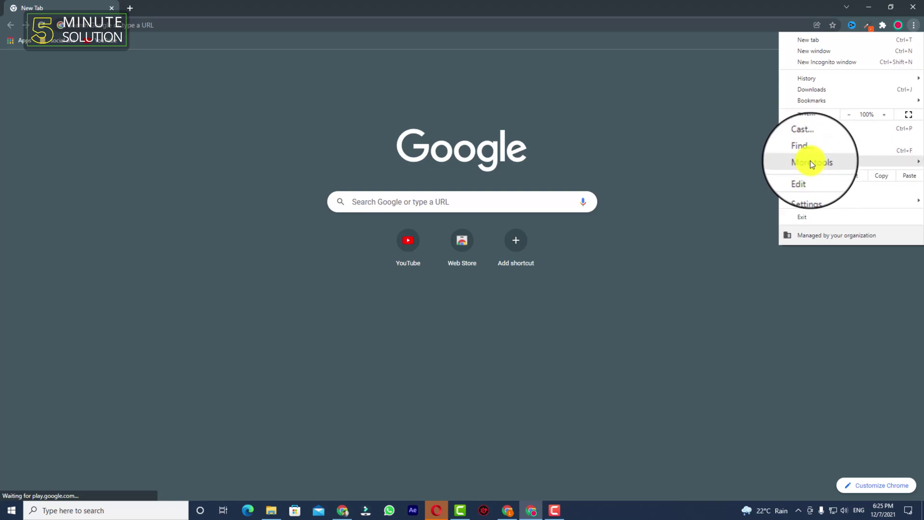
Go to Chrome's Extensions page via More tools > Extensions.
{"action": "mouse_move", "coordinate": [811, 160]}
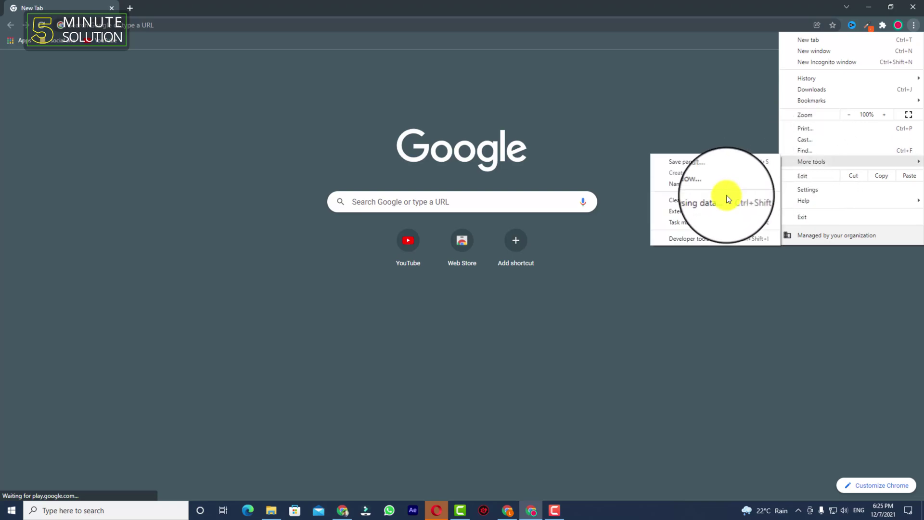
{"action": "left_click", "coordinate": [707, 208]}
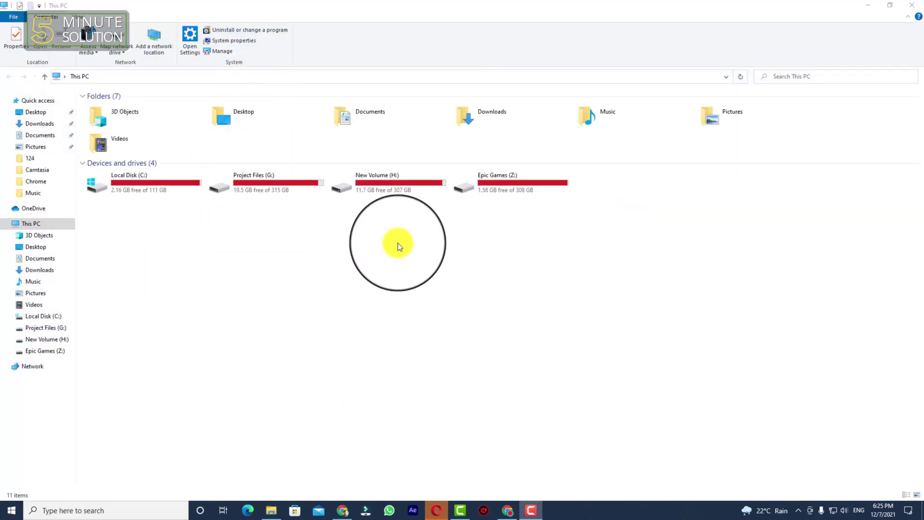
On Local Disk (C:), look through Program Files, then open Program Files (x86).
{"action": "left_click", "coordinate": [151, 186]}
{"action": "double_click", "coordinate": [152, 184]}
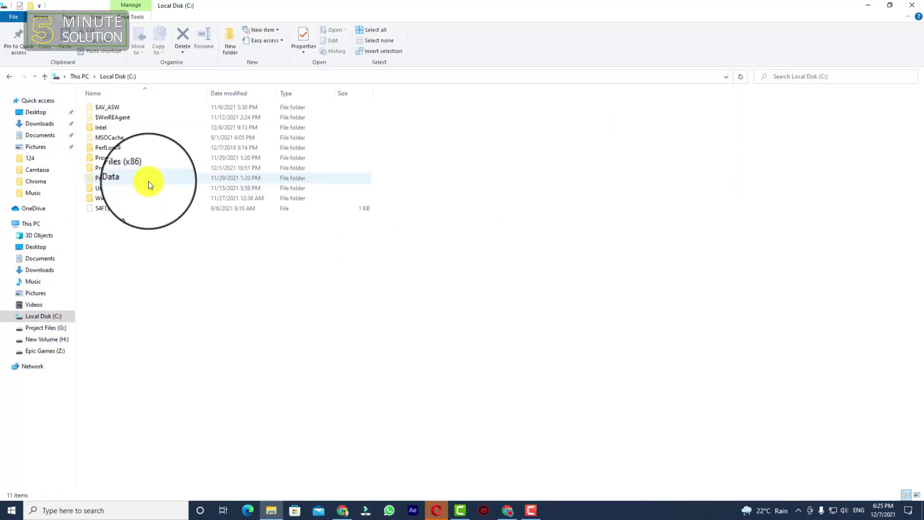
{"action": "left_click", "coordinate": [137, 159]}
{"action": "double_click", "coordinate": [136, 159]}
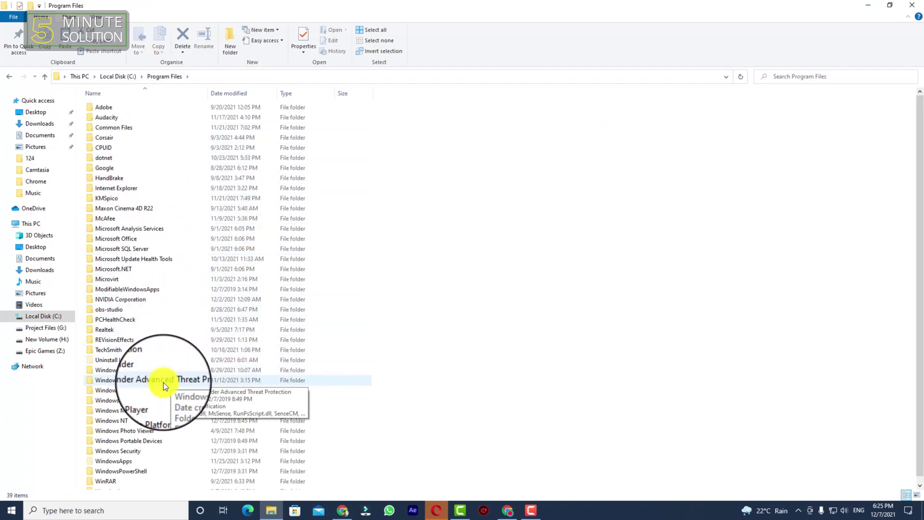
{"action": "scroll", "coordinate": [151, 403], "scroll_direction": "down", "scroll_amount": 1}
{"action": "scroll", "coordinate": [154, 419], "scroll_direction": "up", "scroll_amount": 1}
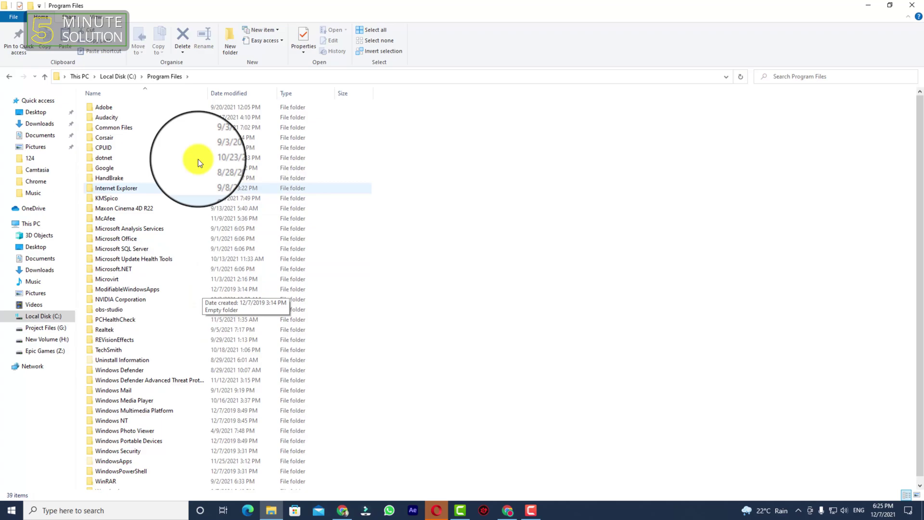
{"action": "left_click", "coordinate": [8, 75]}
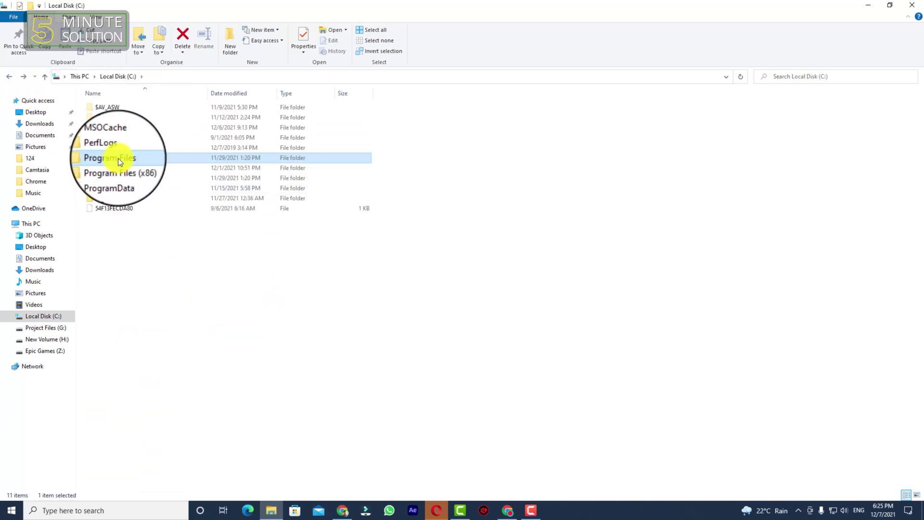
{"action": "double_click", "coordinate": [124, 171]}
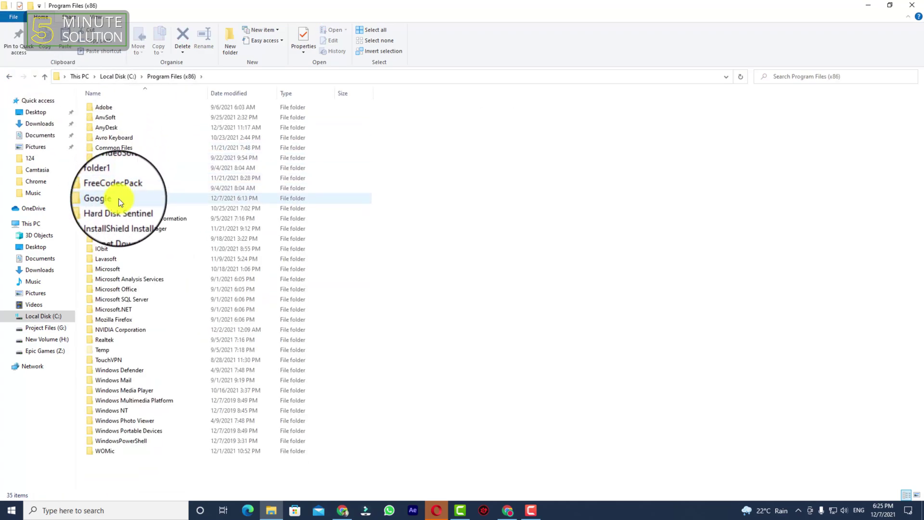
Open the Internet Download Manager folder and select the IDMGCExt.crx file.
{"action": "double_click", "coordinate": [138, 231]}
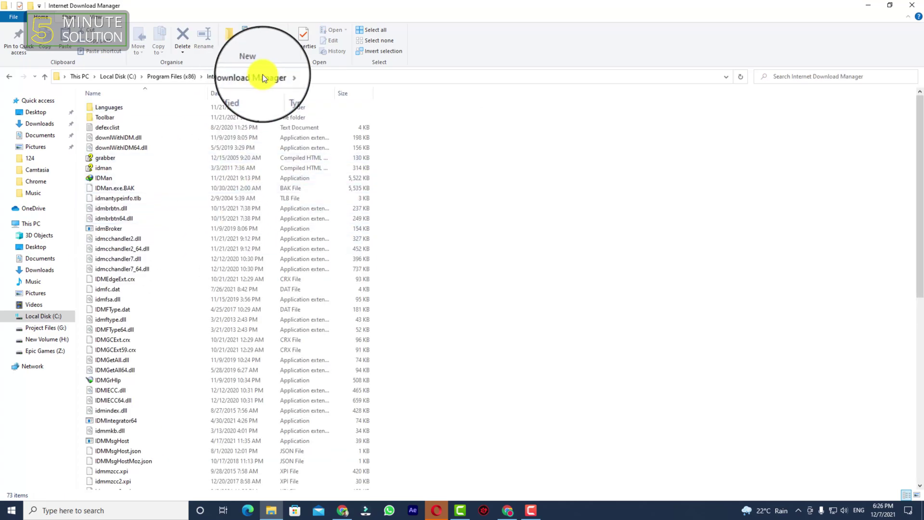
{"action": "scroll", "coordinate": [187, 337], "scroll_direction": "down", "scroll_amount": 1}
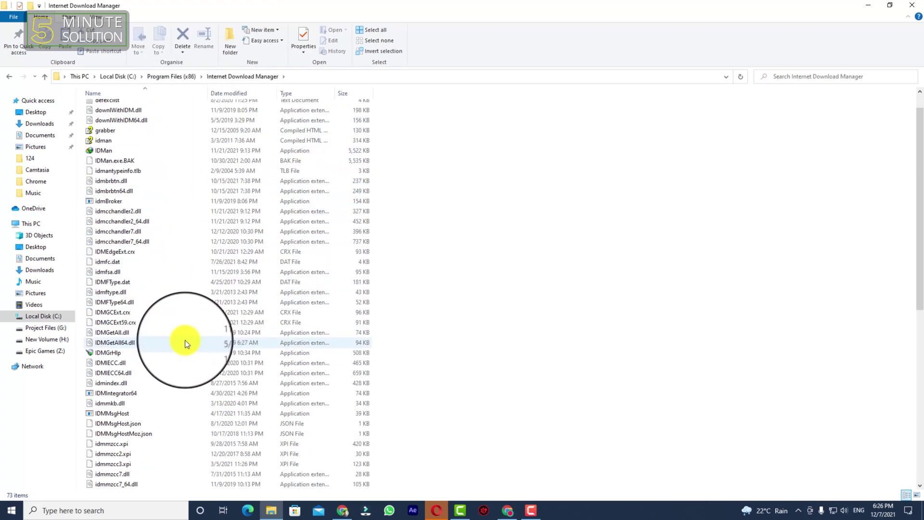
{"action": "scroll", "coordinate": [185, 344], "scroll_direction": "down", "scroll_amount": 10}
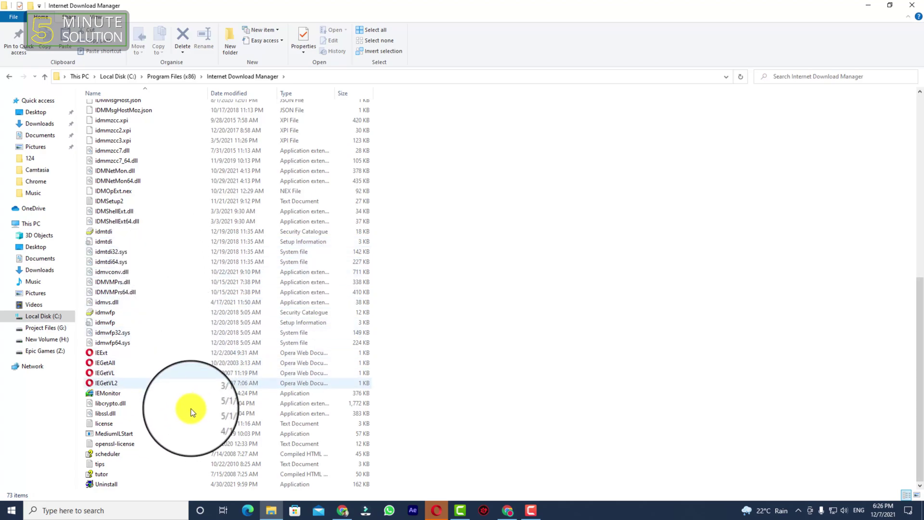
{"action": "scroll", "coordinate": [169, 444], "scroll_direction": "up", "scroll_amount": 4}
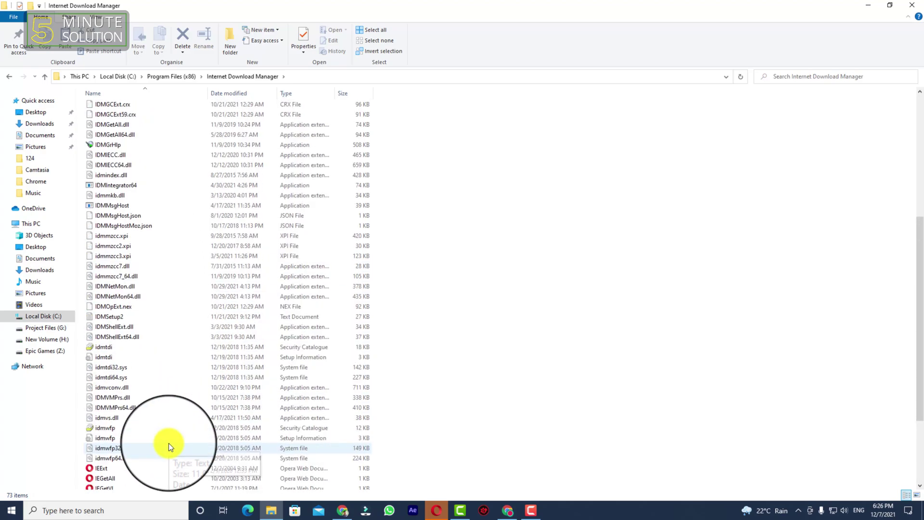
{"action": "scroll", "coordinate": [168, 442], "scroll_direction": "up", "scroll_amount": 3}
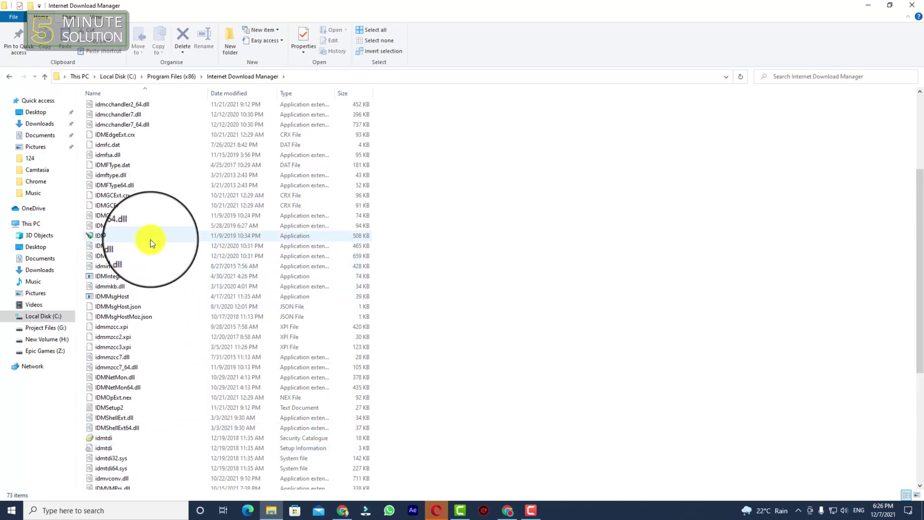
{"action": "scroll", "coordinate": [150, 246], "scroll_direction": "up", "scroll_amount": 1}
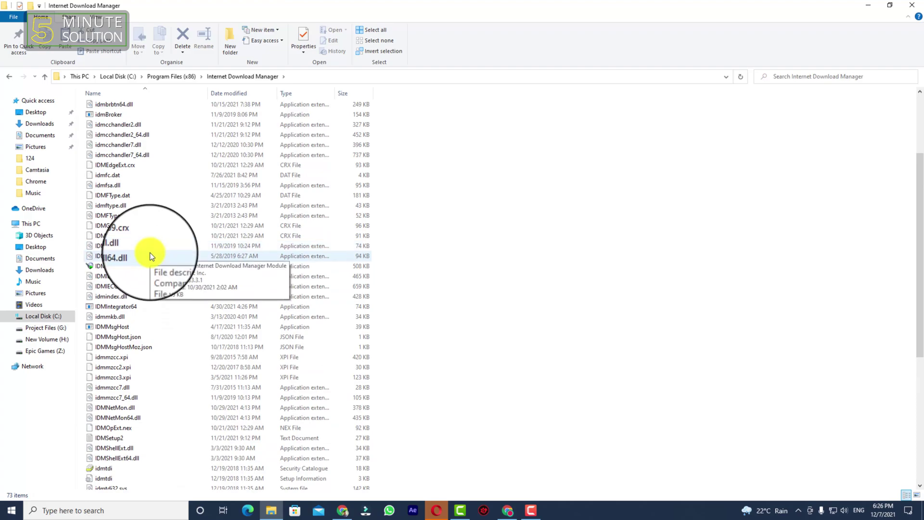
{"action": "left_click", "coordinate": [109, 226]}
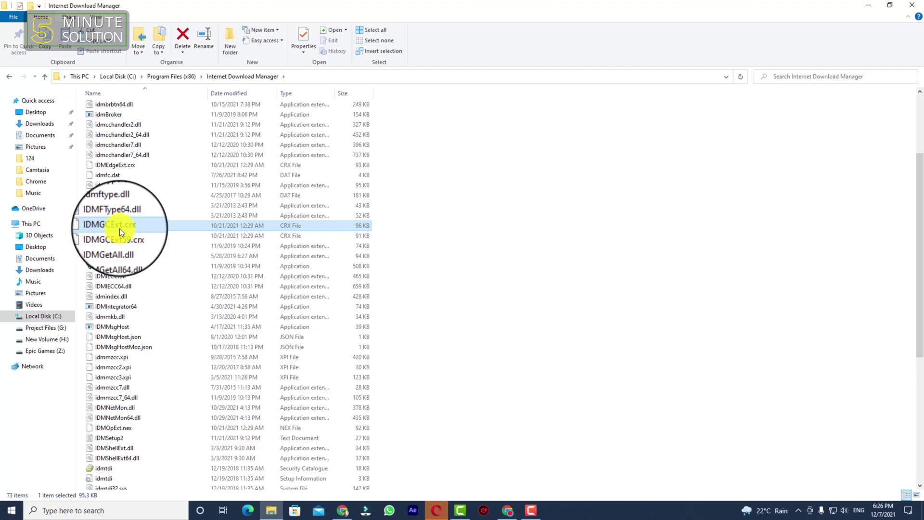
Copy IDMGCExt.crx to the clipboard, then confirm quitting Opera.
{"action": "right_click", "coordinate": [119, 229]}
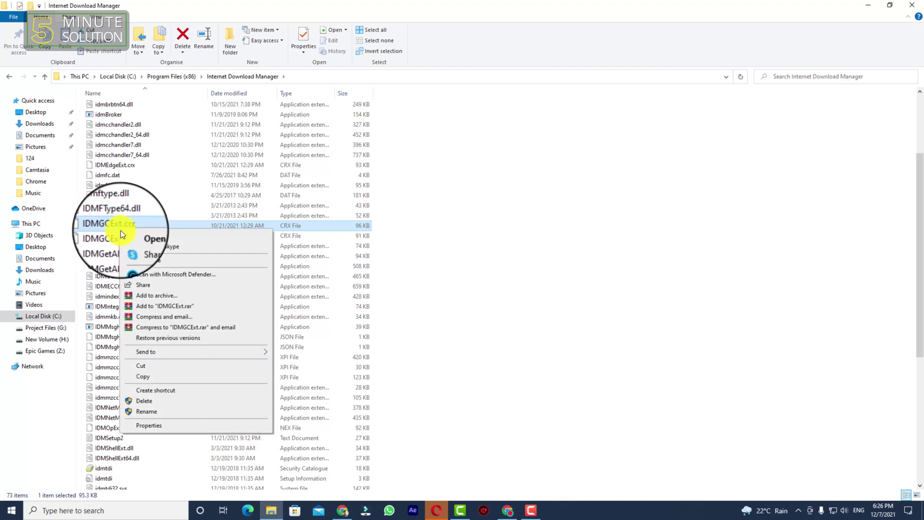
{"action": "left_click", "coordinate": [141, 377]}
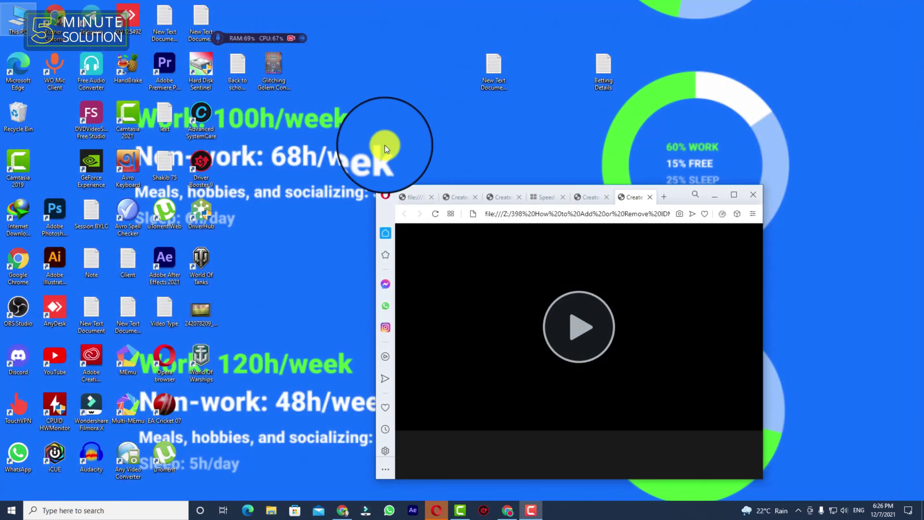
{"action": "right_click", "coordinate": [385, 145]}
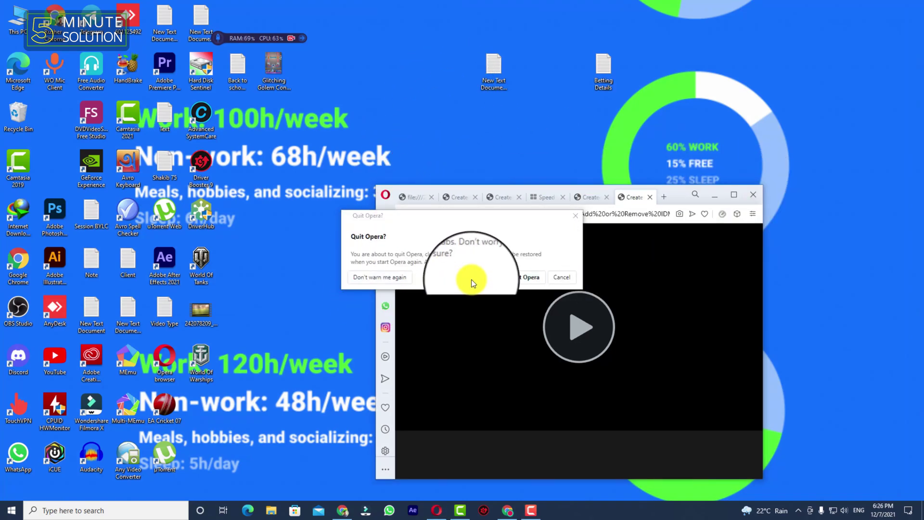
{"action": "left_click", "coordinate": [534, 277]}
Paste IDMGCExt.crx onto the desktop and rename it to IDMGCExt.zip, accepting the extension warning.
{"action": "right_click", "coordinate": [500, 263]}
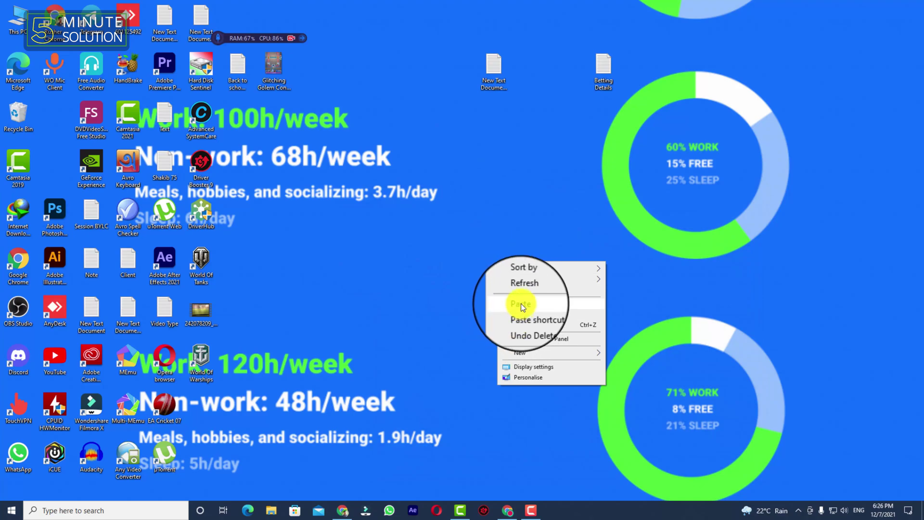
{"action": "left_click", "coordinate": [520, 302]}
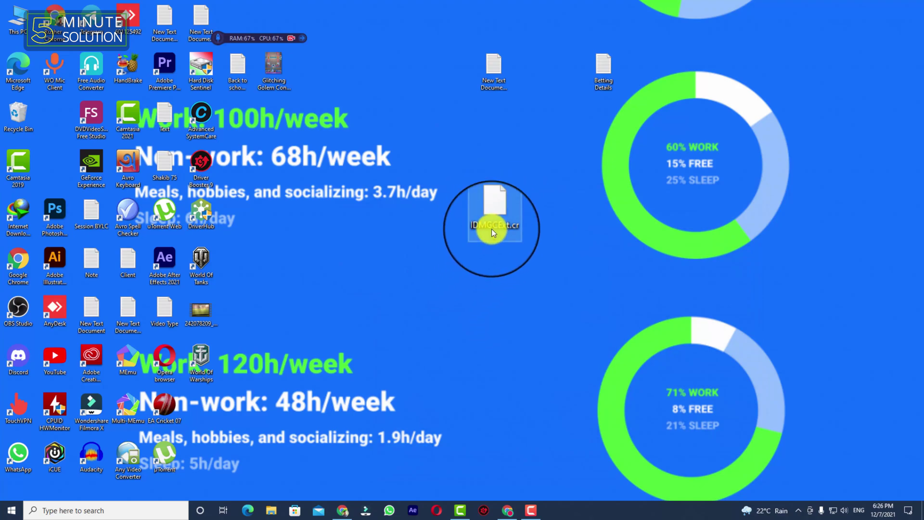
{"action": "left_click", "coordinate": [482, 236]}
{"action": "right_click", "coordinate": [479, 236]}
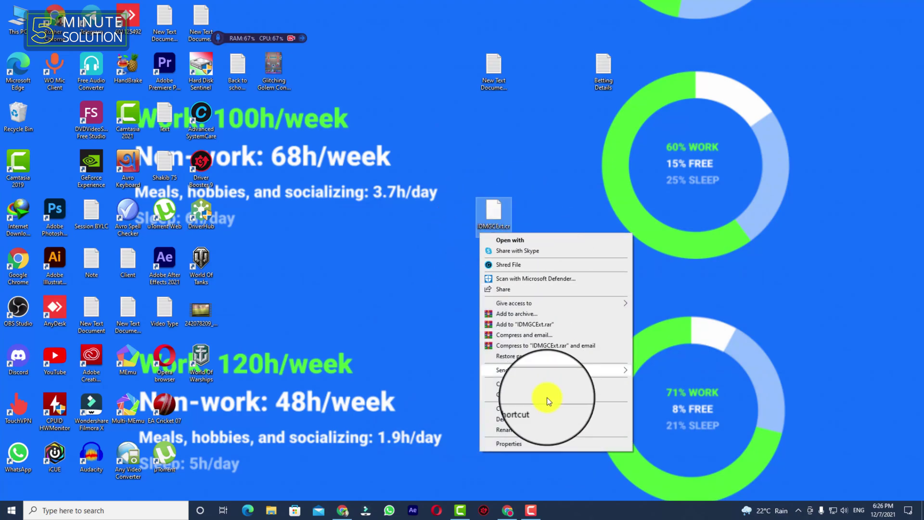
{"action": "left_click", "coordinate": [532, 429]}
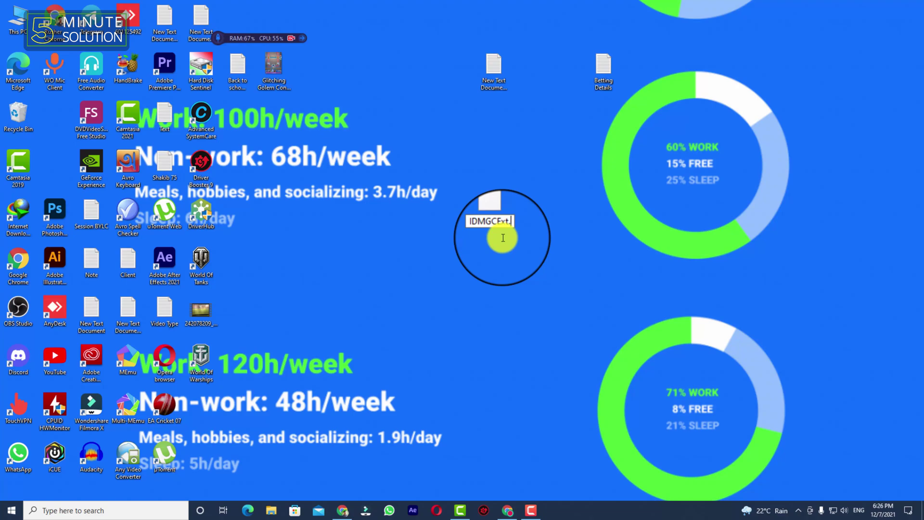
{"action": "type", "text": ".zip"}
{"action": "key", "text": "Return"}
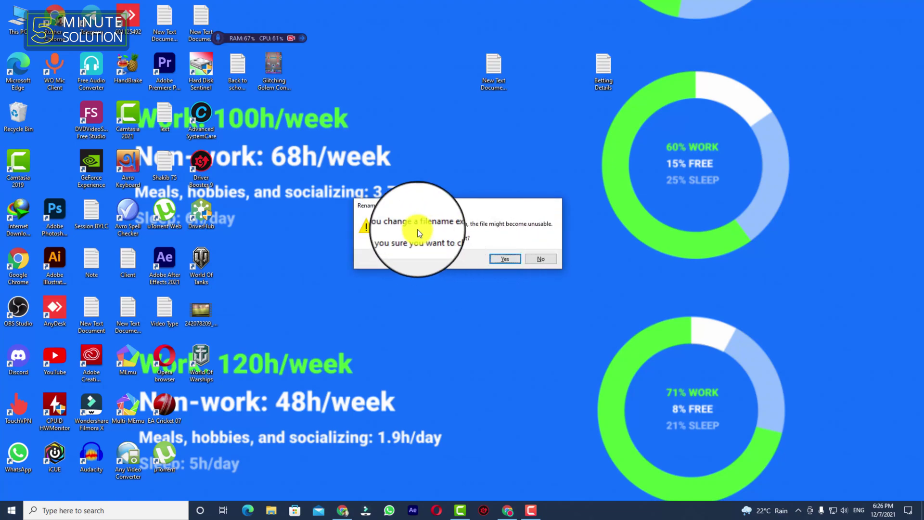
{"action": "left_click", "coordinate": [506, 259]}
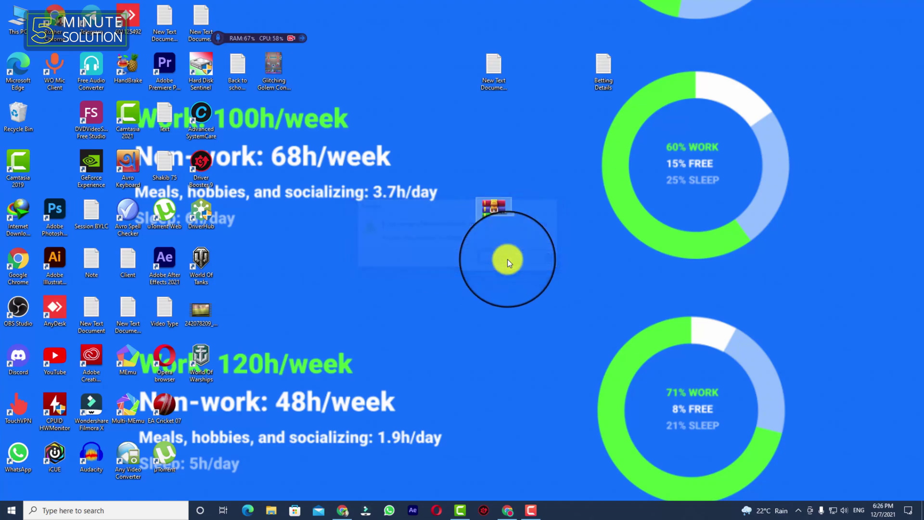
Create a new desktop folder named idm and select the IDMGCExt archive.
{"action": "right_click", "coordinate": [501, 291]}
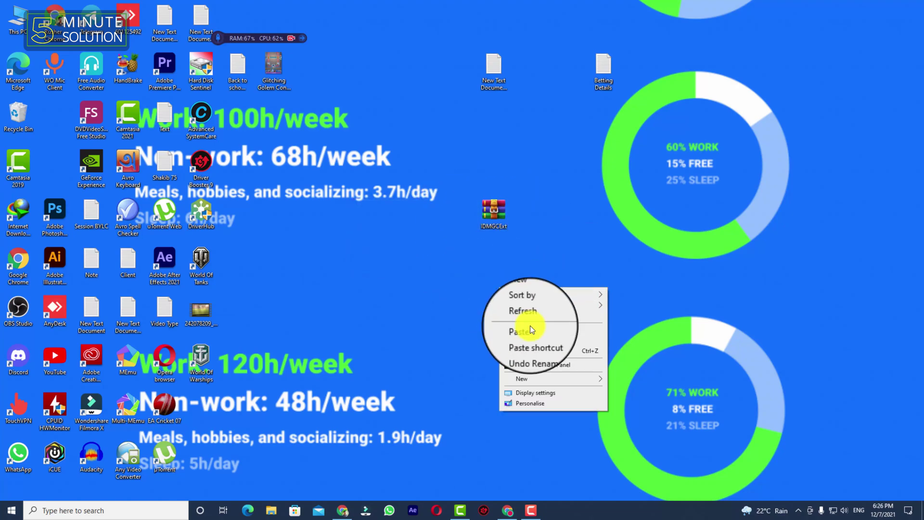
{"action": "mouse_move", "coordinate": [527, 381]}
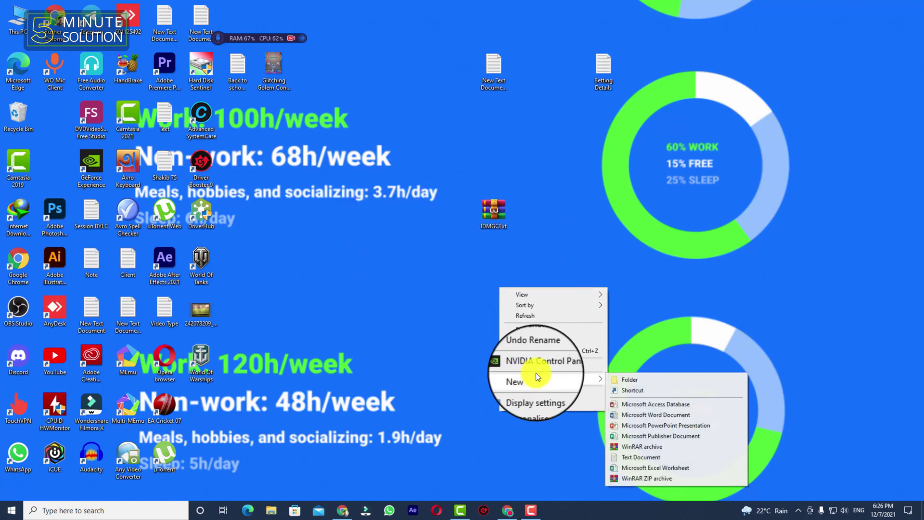
{"action": "left_click", "coordinate": [628, 380]}
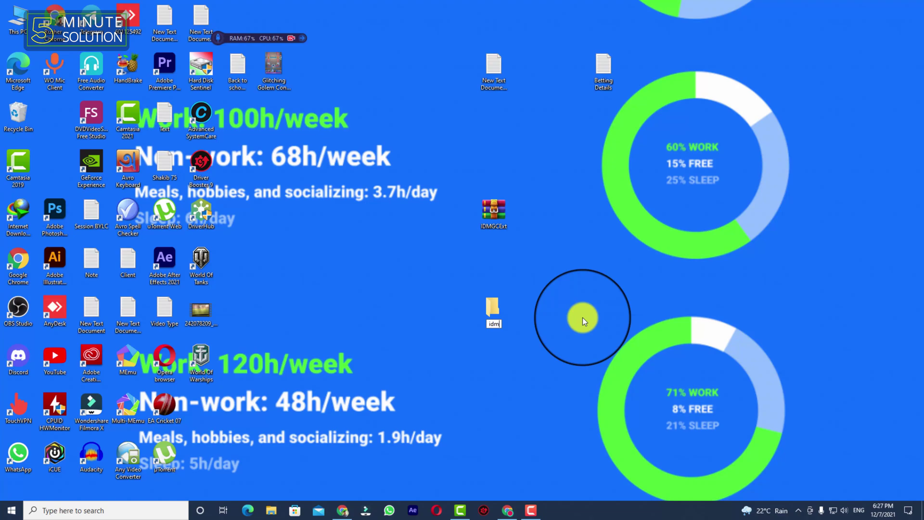
{"action": "left_click", "coordinate": [584, 321]}
{"action": "left_click", "coordinate": [495, 214]}
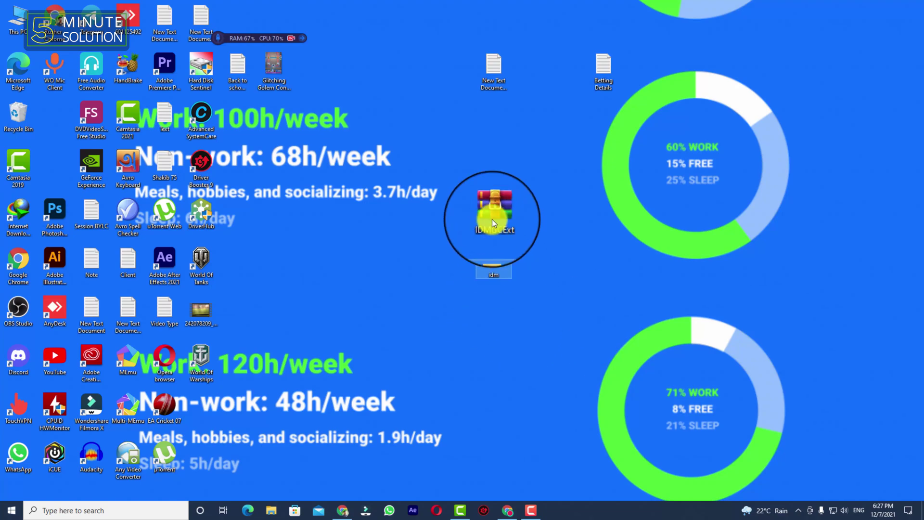
Extract IDMGCExt with WinRAR into the idm folder, then open idm to check its 11 items.
{"action": "right_click", "coordinate": [492, 216]}
{"action": "left_click", "coordinate": [519, 255]}
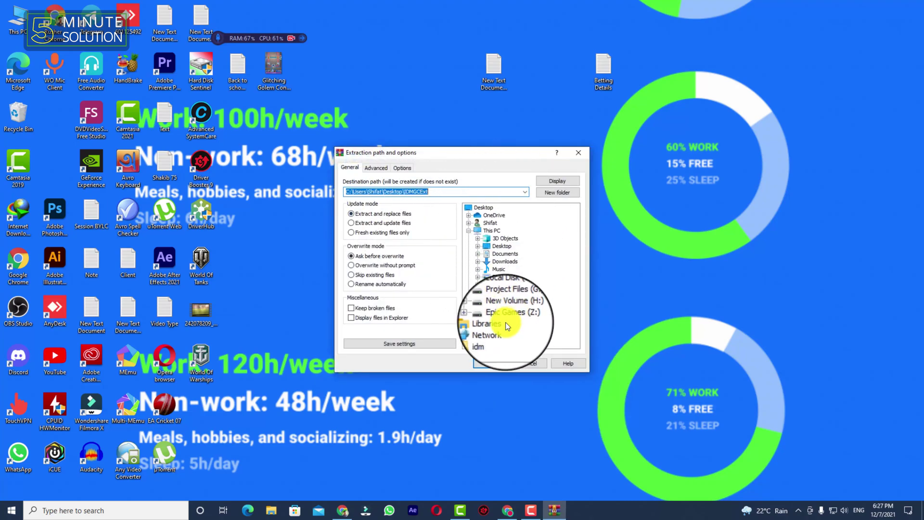
{"action": "left_click", "coordinate": [483, 340]}
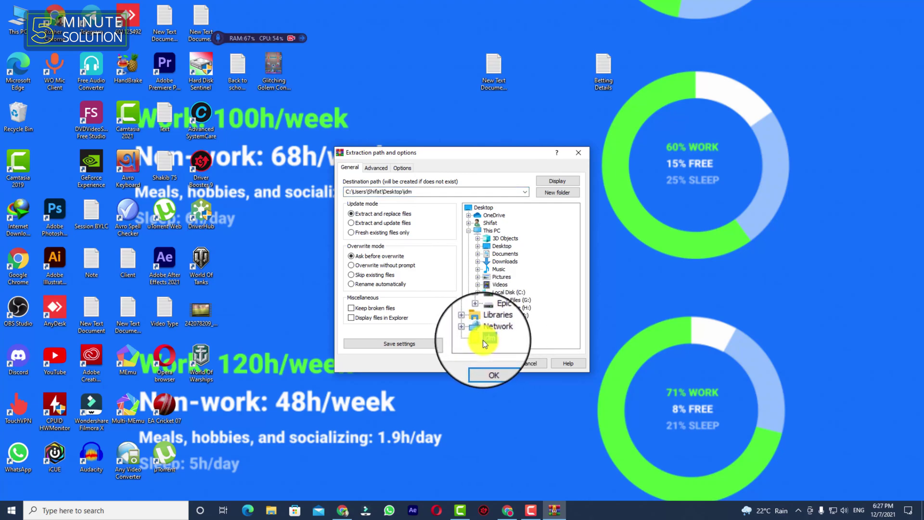
{"action": "left_click", "coordinate": [493, 369]}
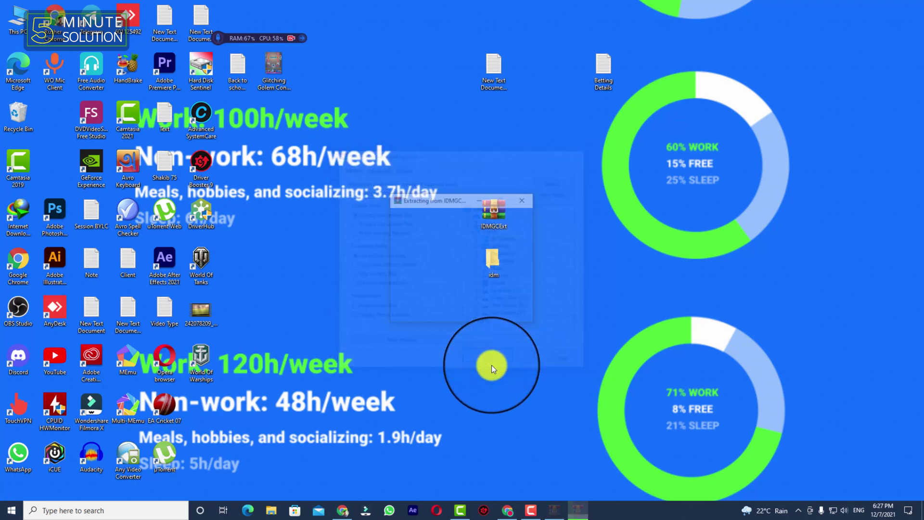
{"action": "double_click", "coordinate": [494, 260]}
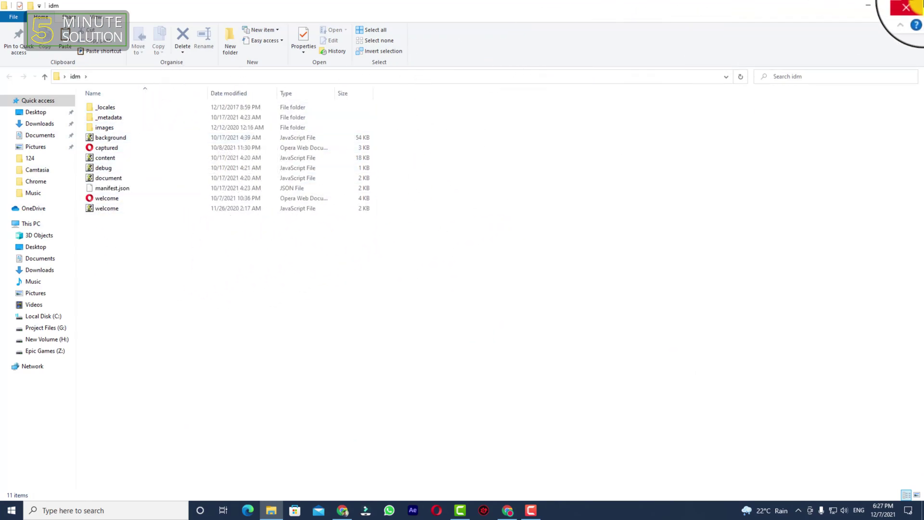
Close the idm folder window and bring Chrome's Extensions page back to the front.
{"action": "left_click", "coordinate": [912, 4]}
{"action": "double_click", "coordinate": [497, 264]}
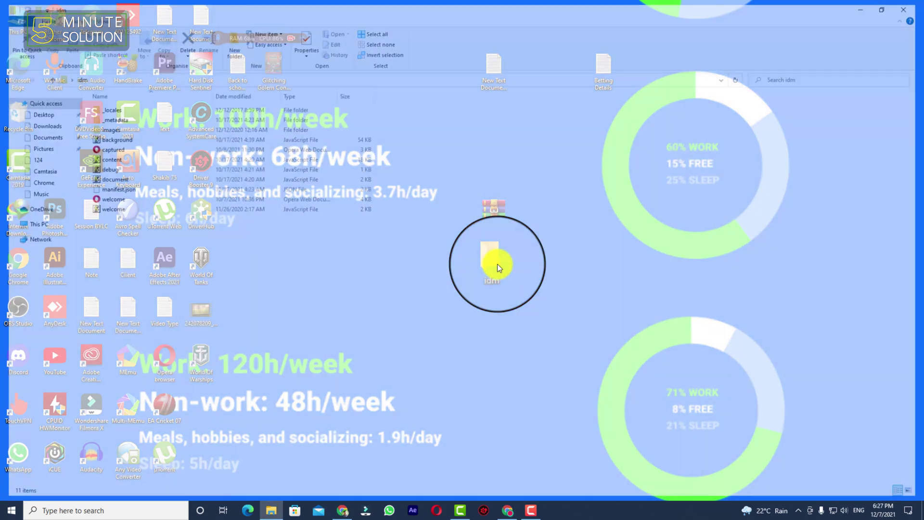
{"action": "left_click", "coordinate": [911, 6]}
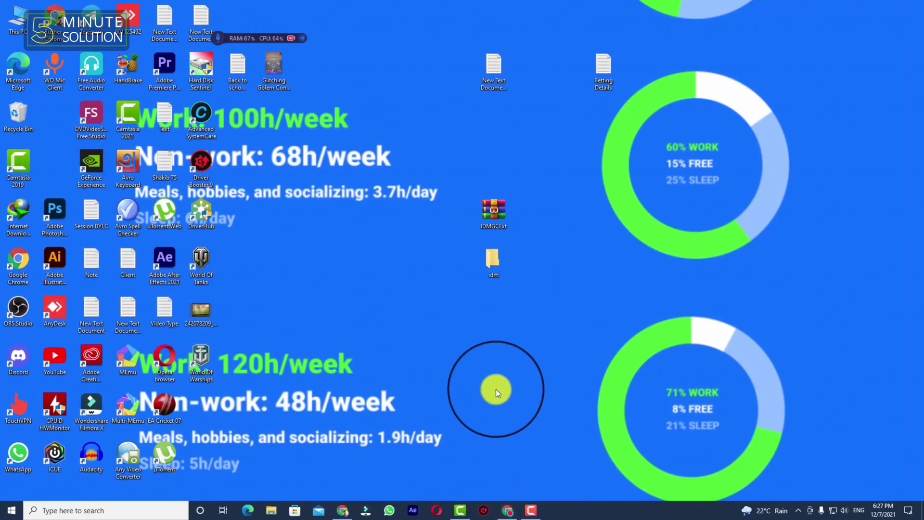
{"action": "left_click", "coordinate": [507, 511]}
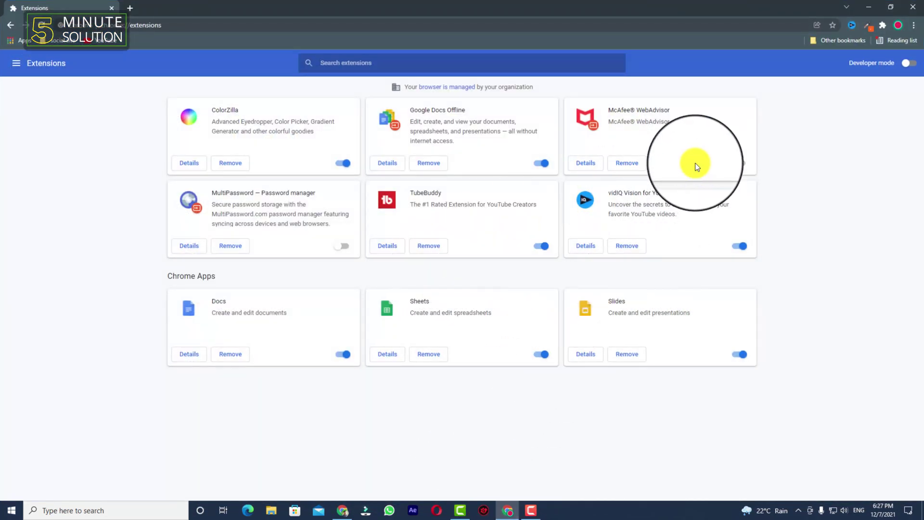
Return to Chrome's Extensions page via More tools and switch Developer mode on.
{"action": "left_click", "coordinate": [913, 25]}
{"action": "mouse_move", "coordinate": [816, 163]}
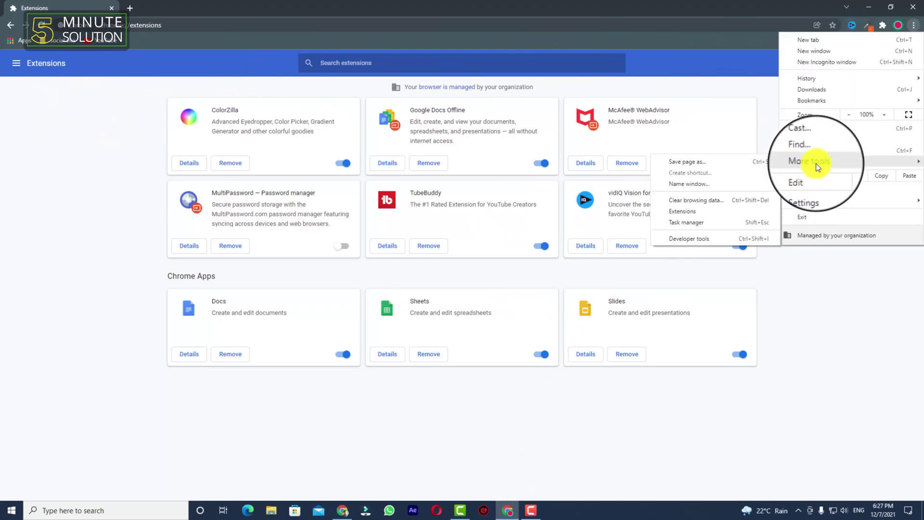
{"action": "left_click", "coordinate": [706, 208]}
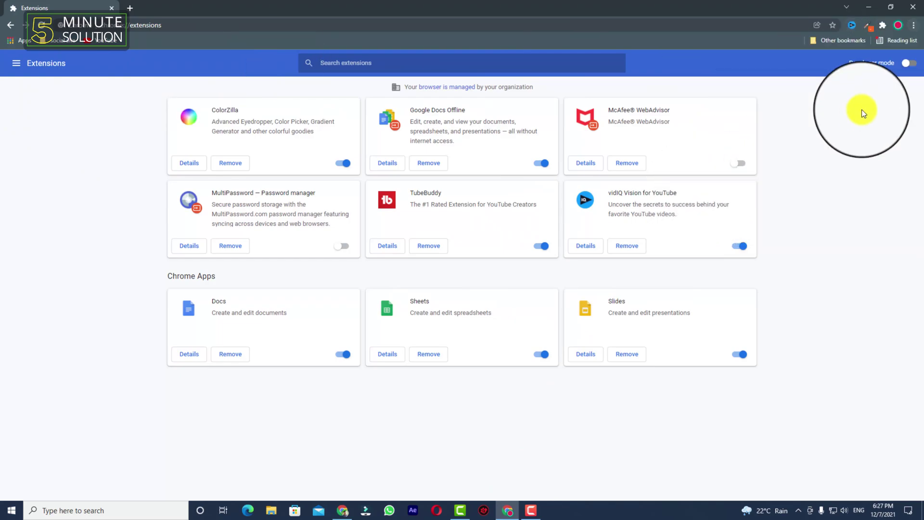
{"action": "left_click", "coordinate": [907, 66]}
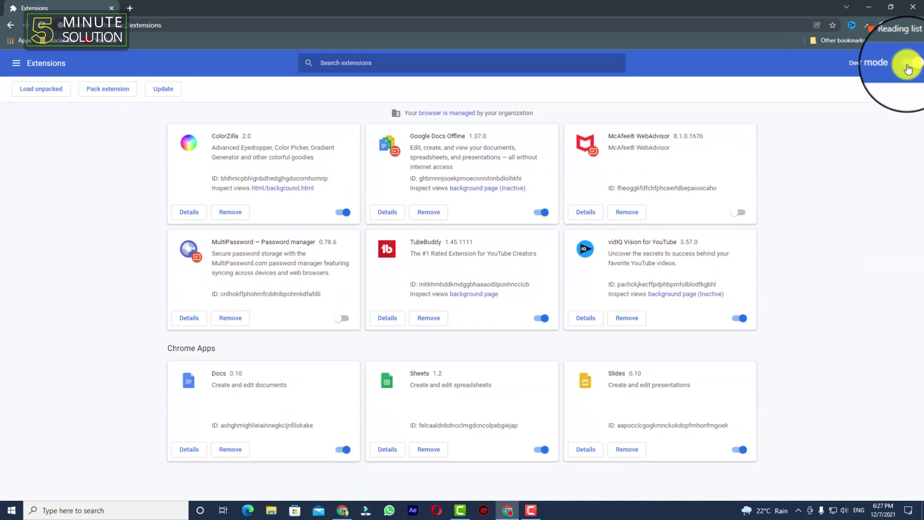
Load the idm folder from the Desktop into Chrome as an unpacked extension.
{"action": "left_click", "coordinate": [36, 90]}
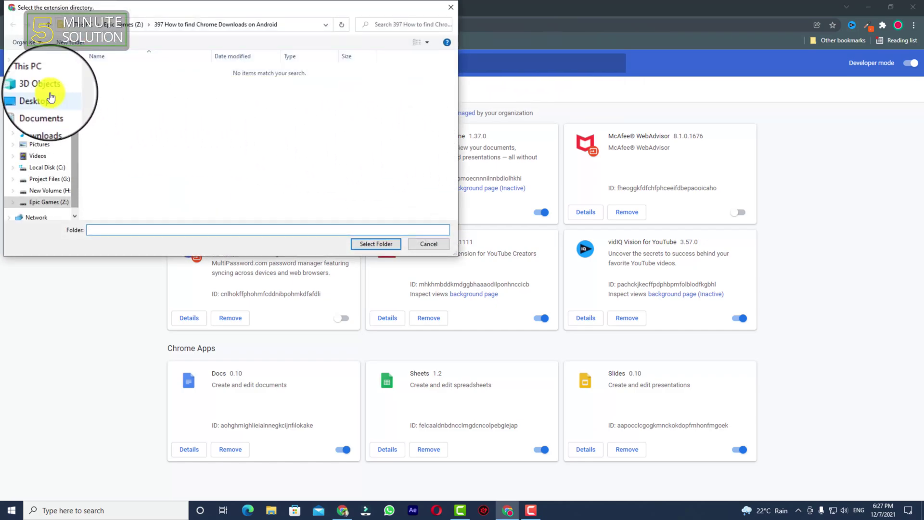
{"action": "scroll", "coordinate": [46, 96], "scroll_direction": "up", "scroll_amount": 5}
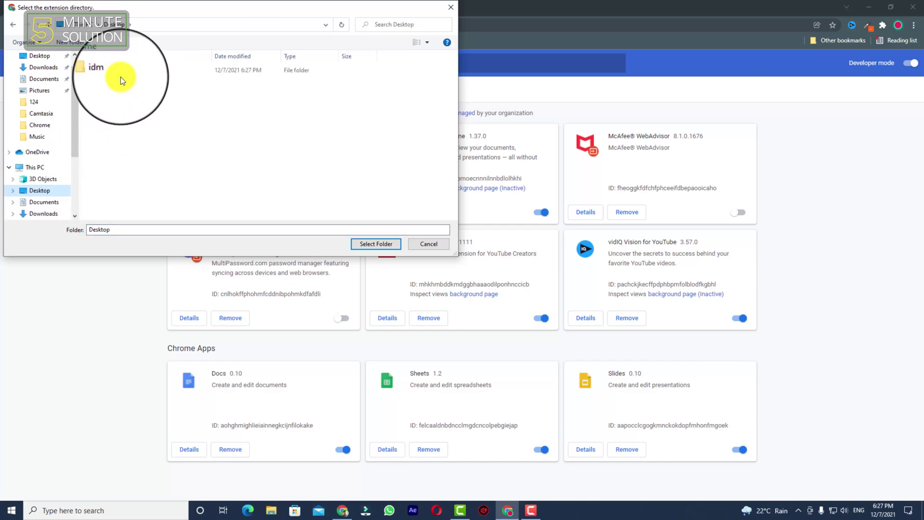
{"action": "left_click", "coordinate": [102, 72]}
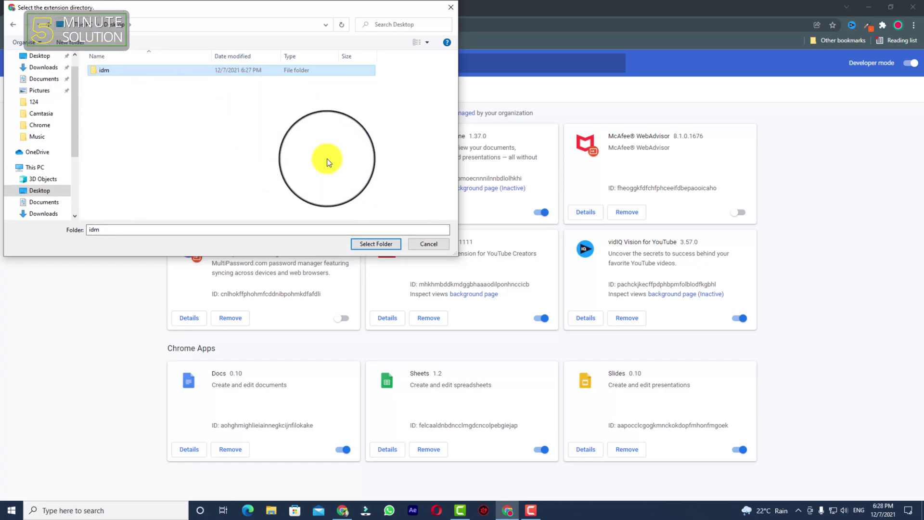
{"action": "left_click", "coordinate": [365, 244]}
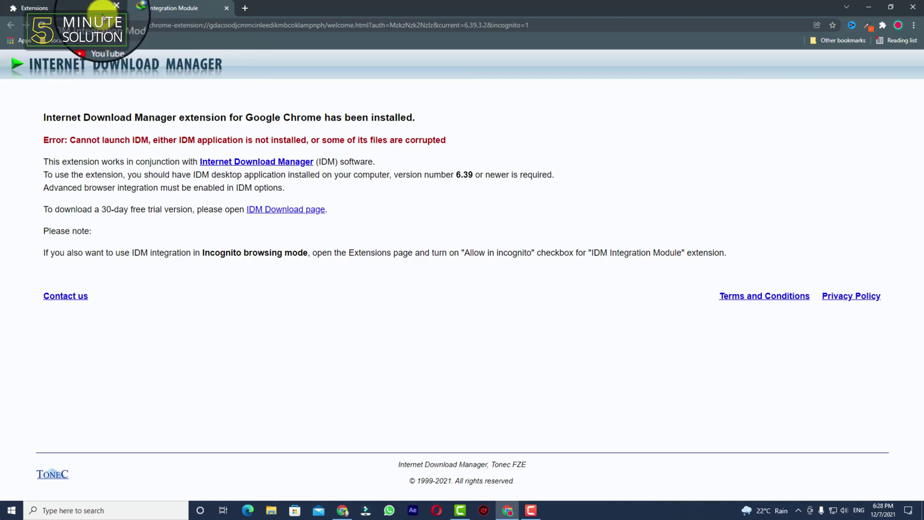
On the Extensions page, turn off Developer mode, reload IDM Integration Module, and close the window.
{"action": "left_click", "coordinate": [76, 3]}
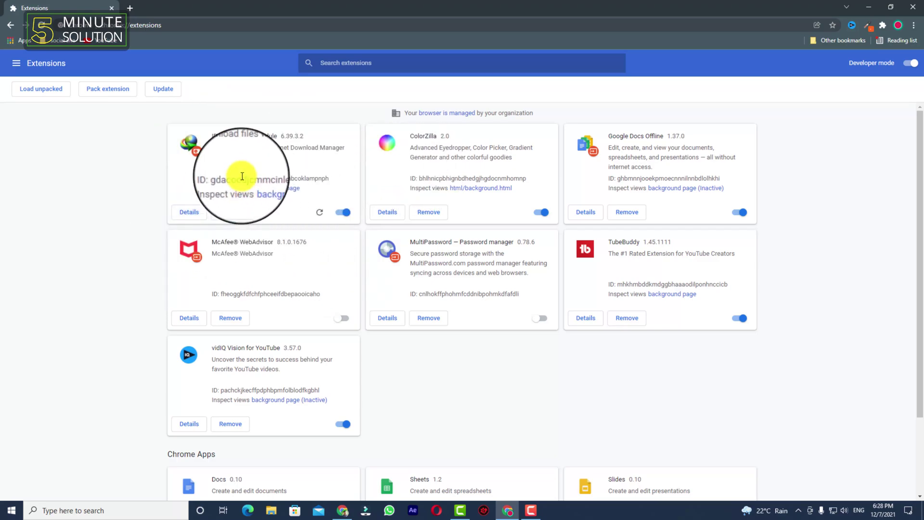
{"action": "left_click", "coordinate": [909, 67]}
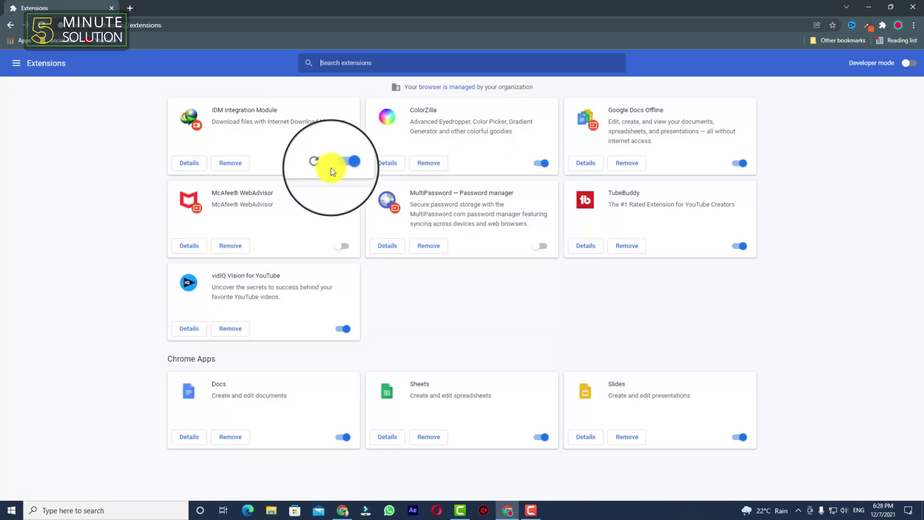
{"action": "left_click", "coordinate": [318, 167]}
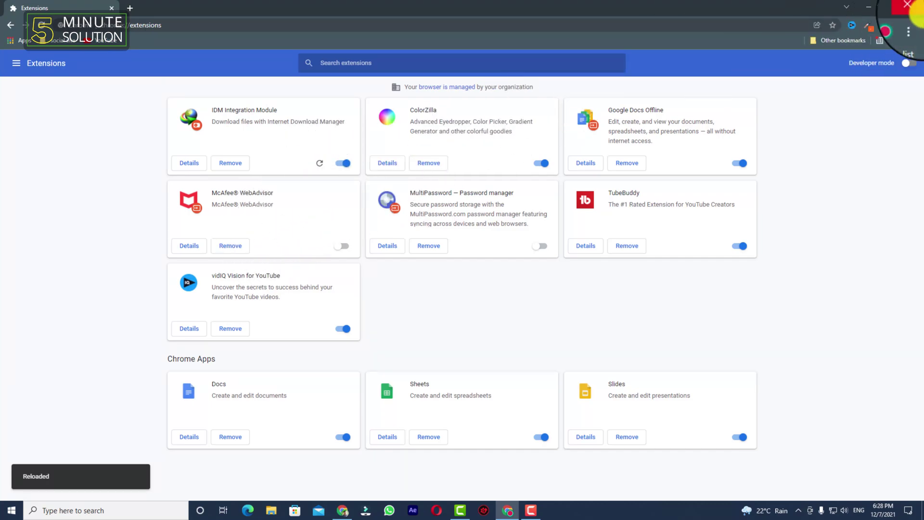
{"action": "left_click", "coordinate": [908, 5]}
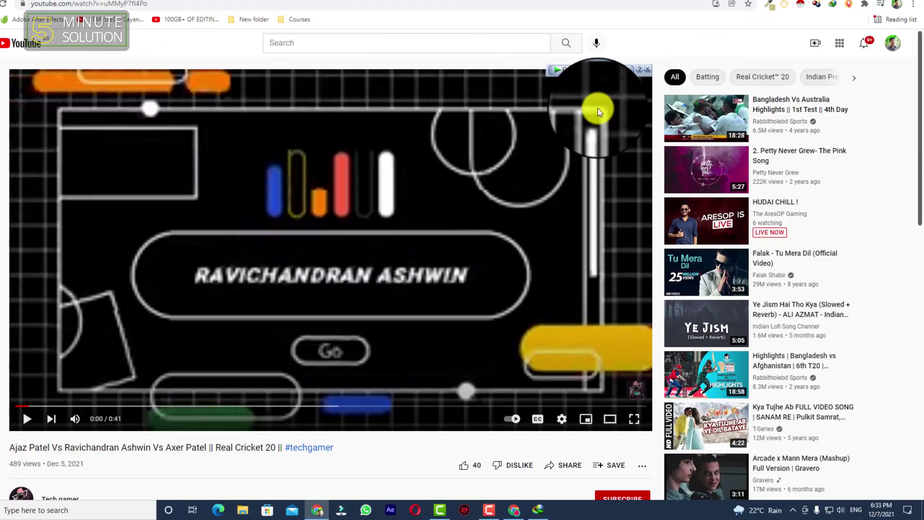
{"action": "left_click", "coordinate": [590, 69]}
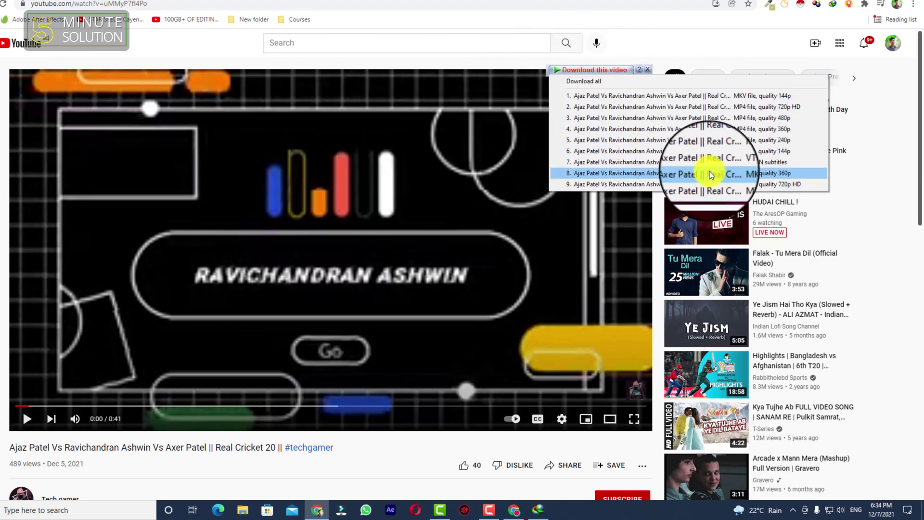
{"action": "left_click", "coordinate": [705, 117]}
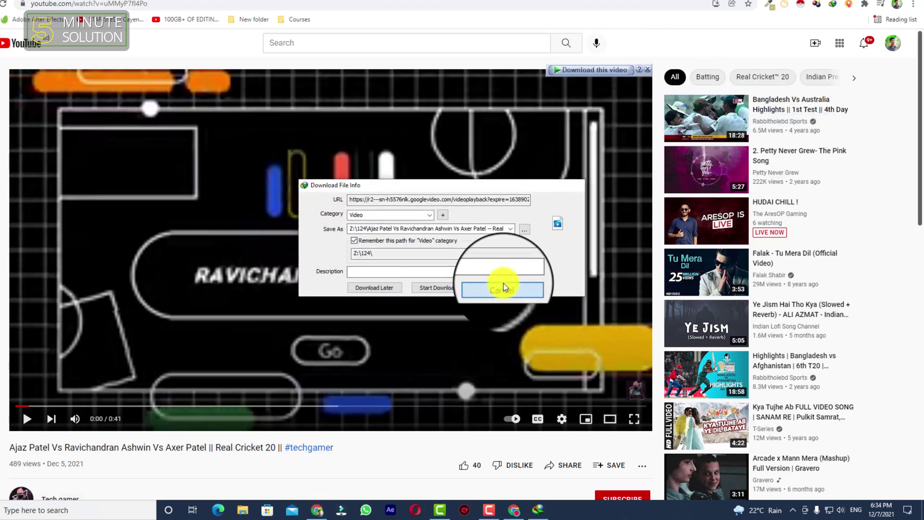
{"action": "left_click", "coordinate": [503, 284]}
{"action": "left_click", "coordinate": [264, 43]}
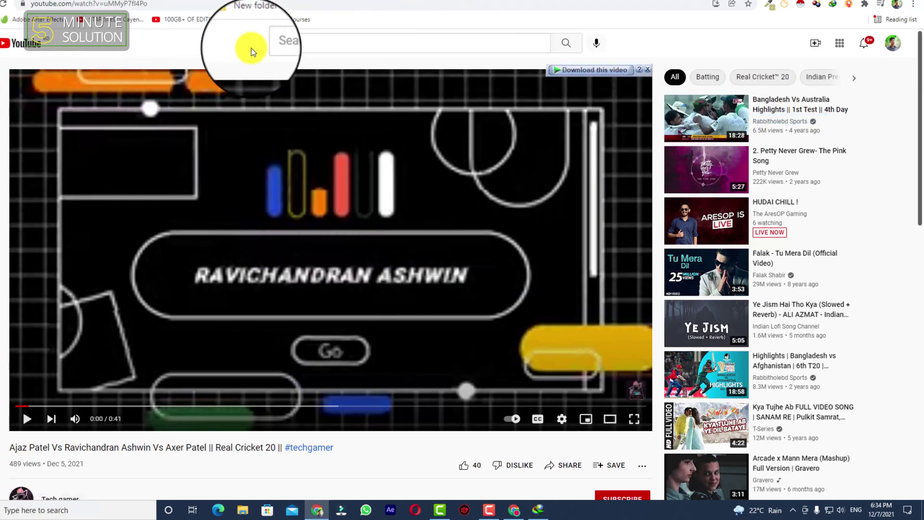